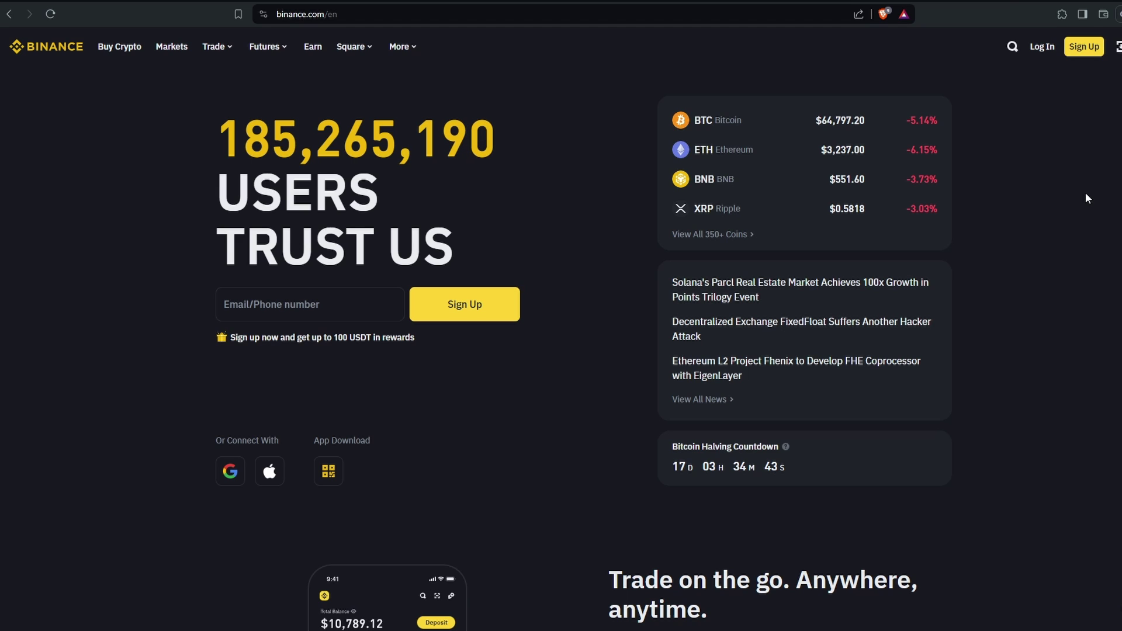
Step: Log in to the Binance account from the homepage to reach the Spot wallet
left_click(1039, 46)
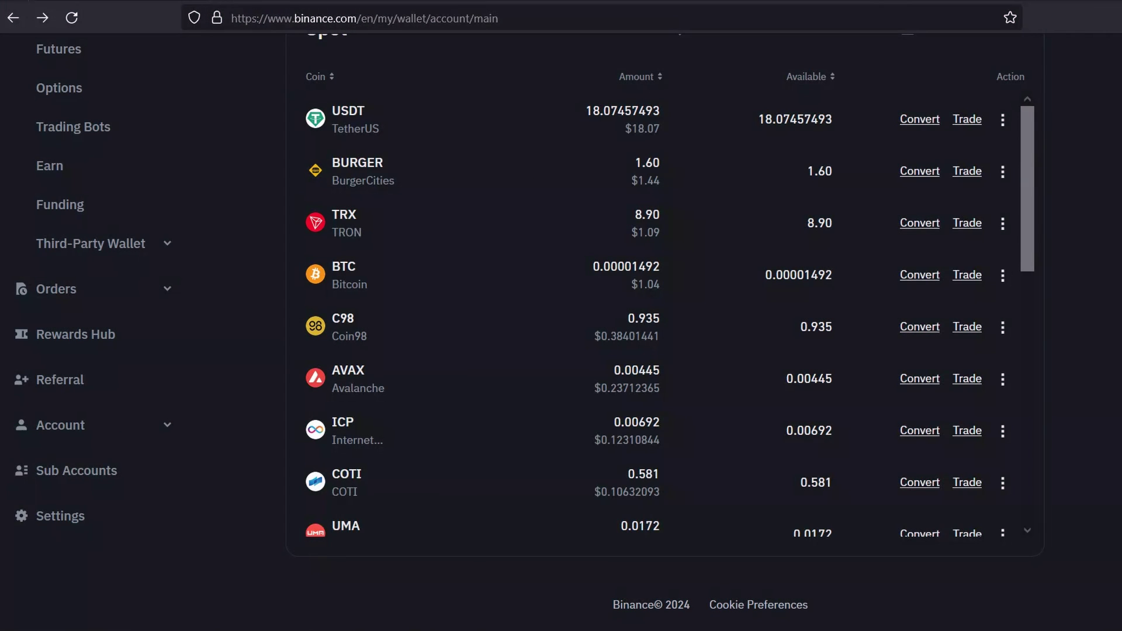
scroll(351, 478, "up", 3)
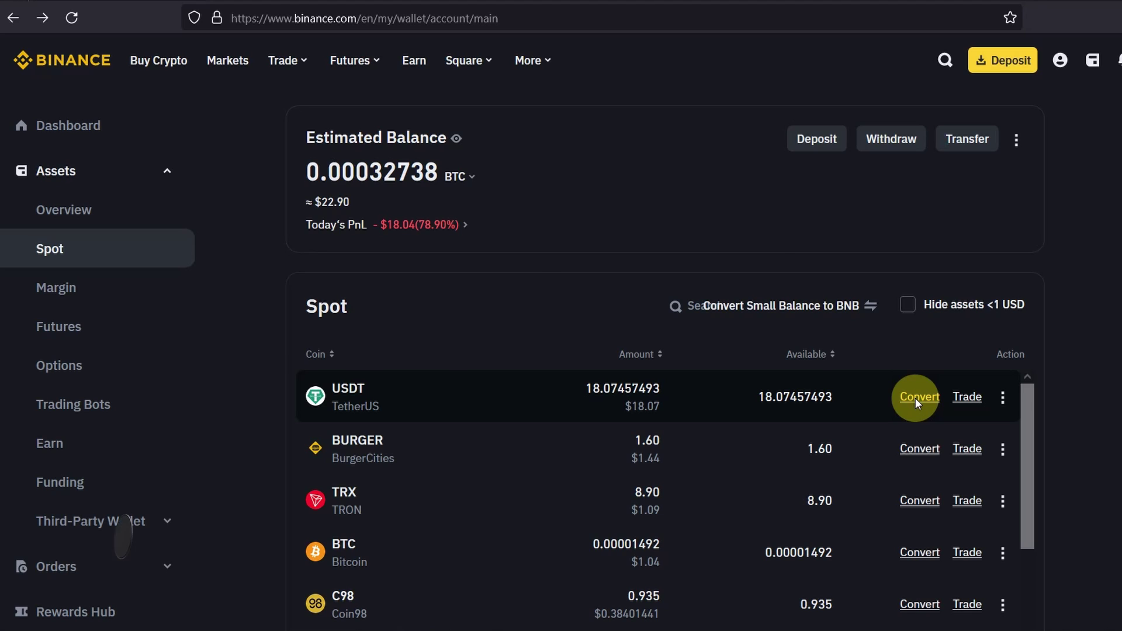
Step: Convert all 18.07457493 USDT into ETH, receiving 0.00507539 ETH, and dismiss the result
left_click(917, 401)
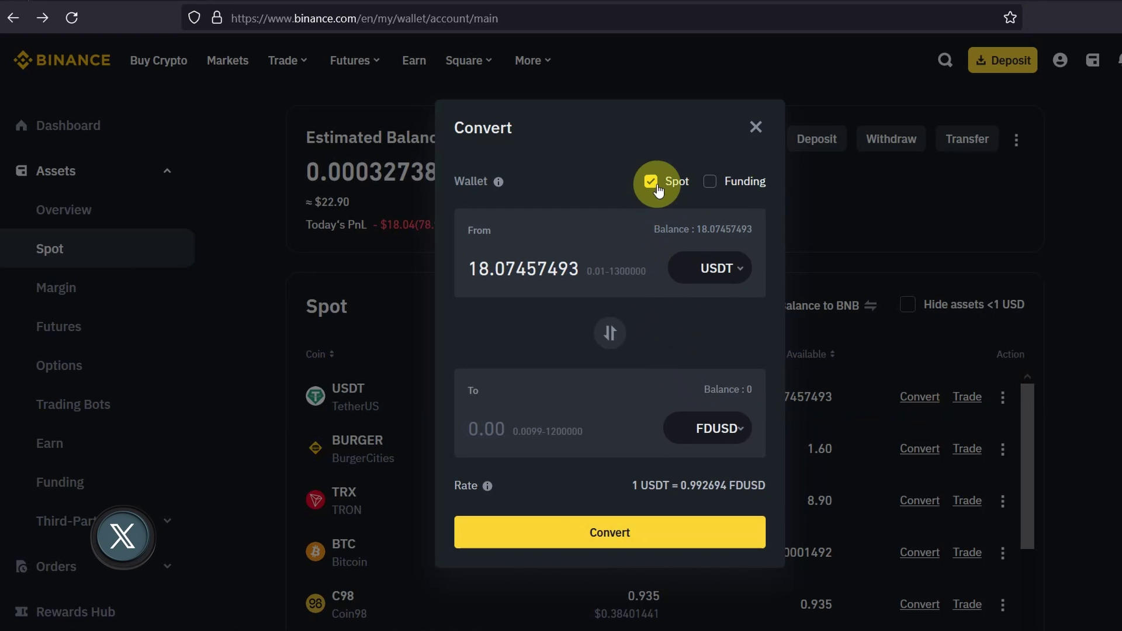
left_click(713, 432)
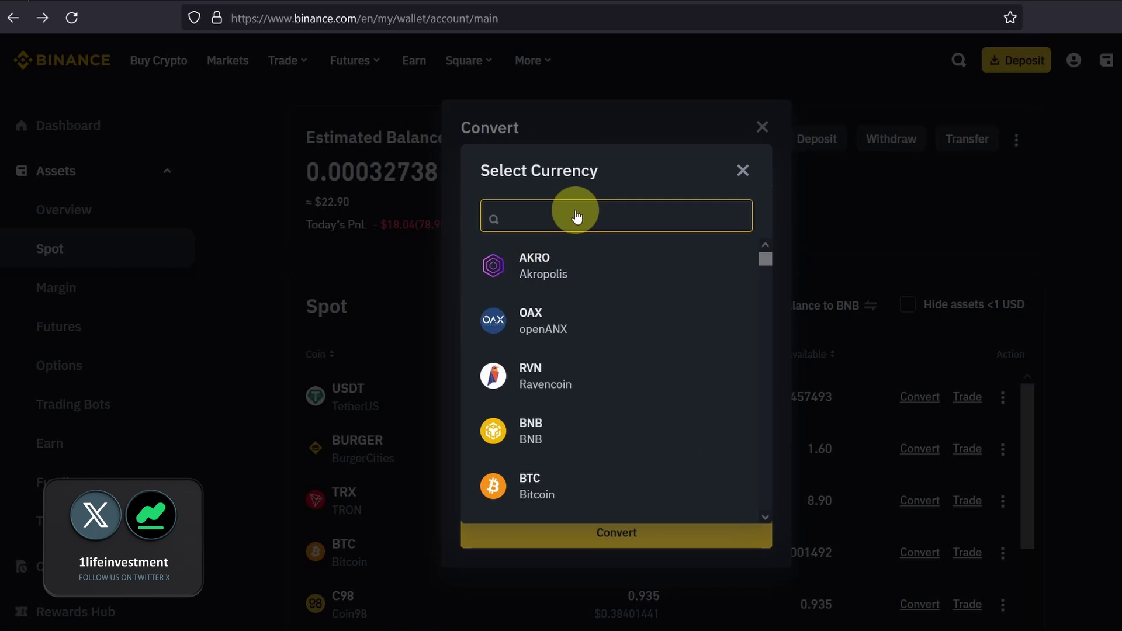
left_click(556, 221)
type("eth")
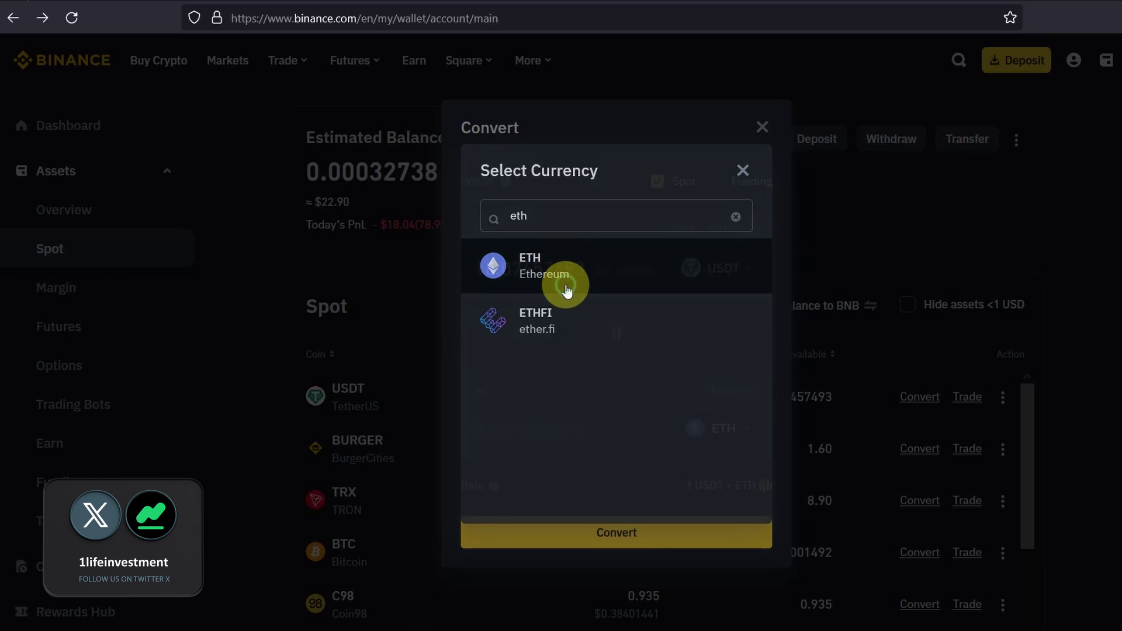
left_click(561, 272)
left_click(638, 533)
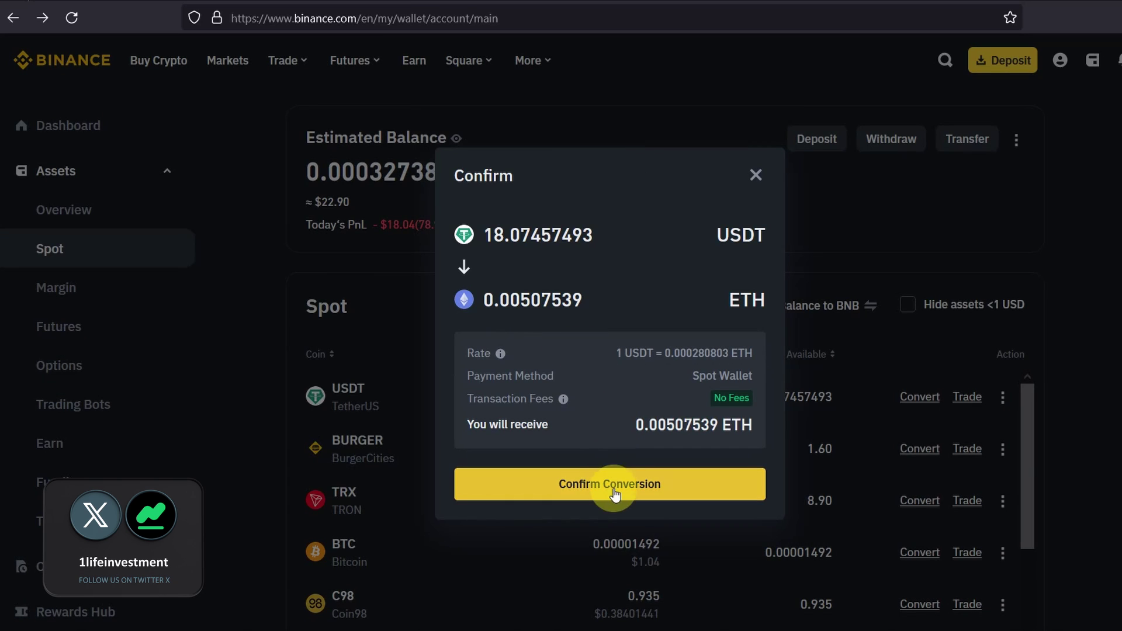
left_click(614, 488)
left_click(689, 529)
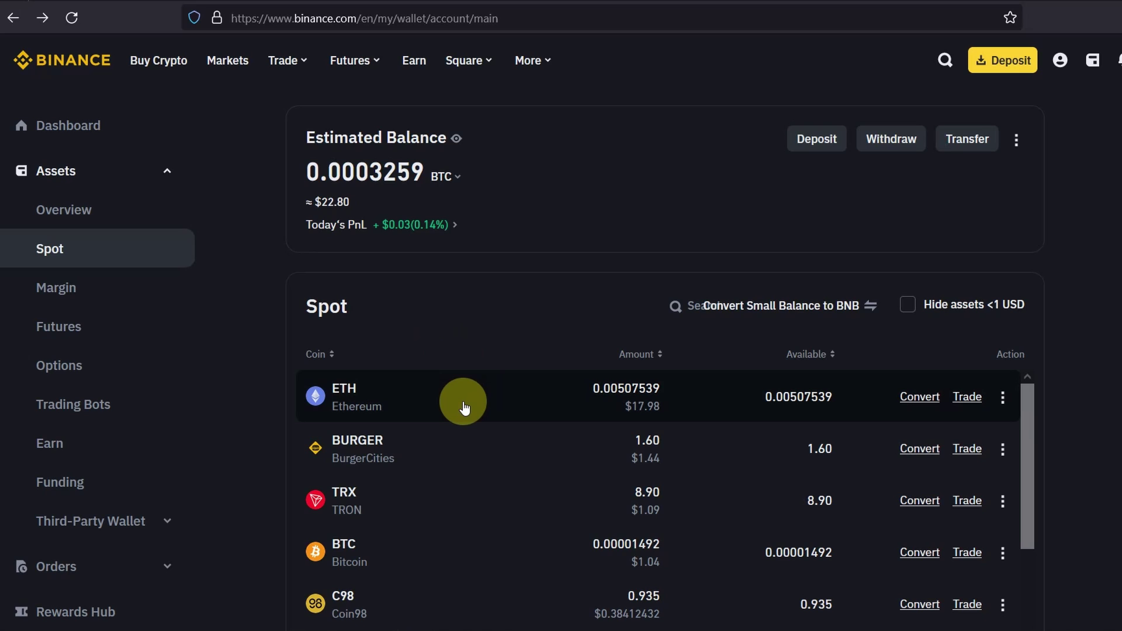
Step: Open the Withdraw Crypto page from the ETH balance row
left_click(464, 408)
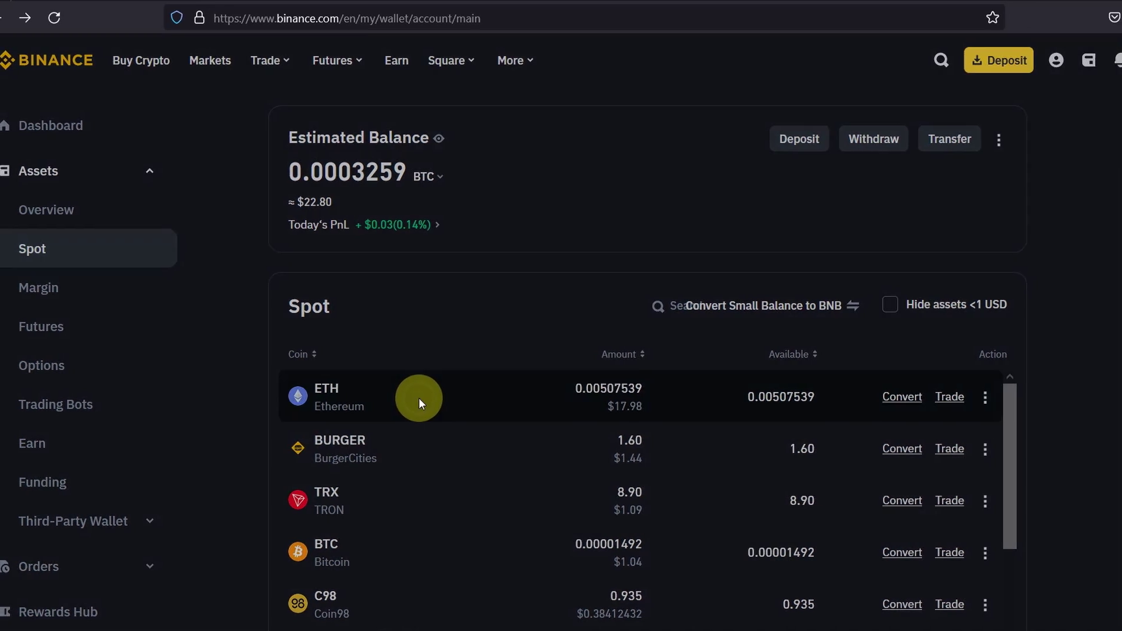
left_click(976, 244)
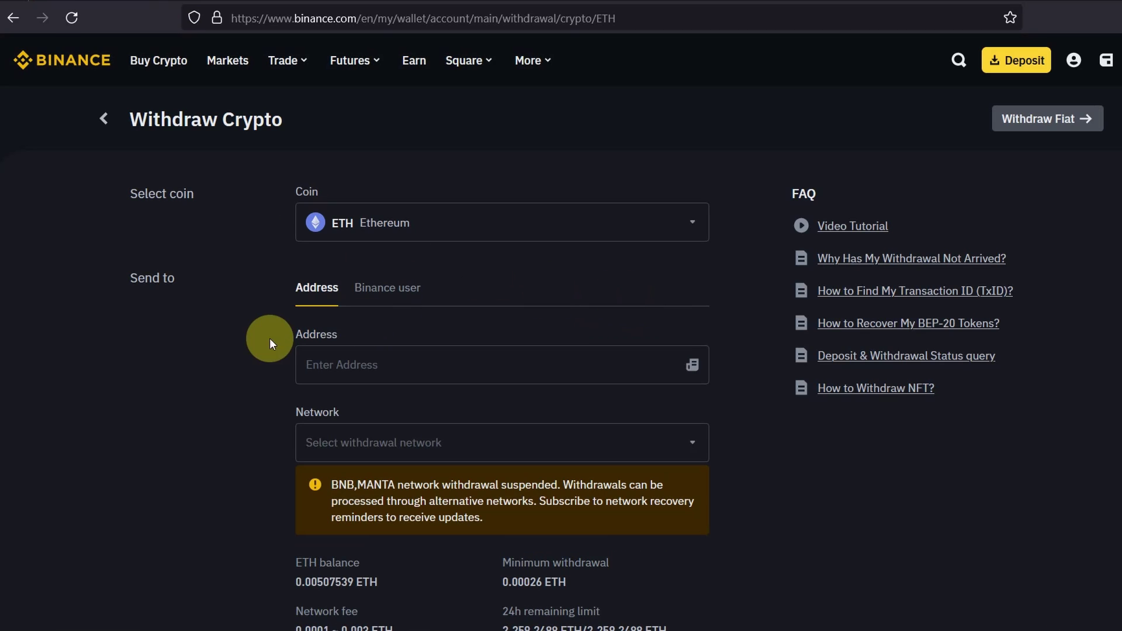
scroll(188, 343, "down", 2)
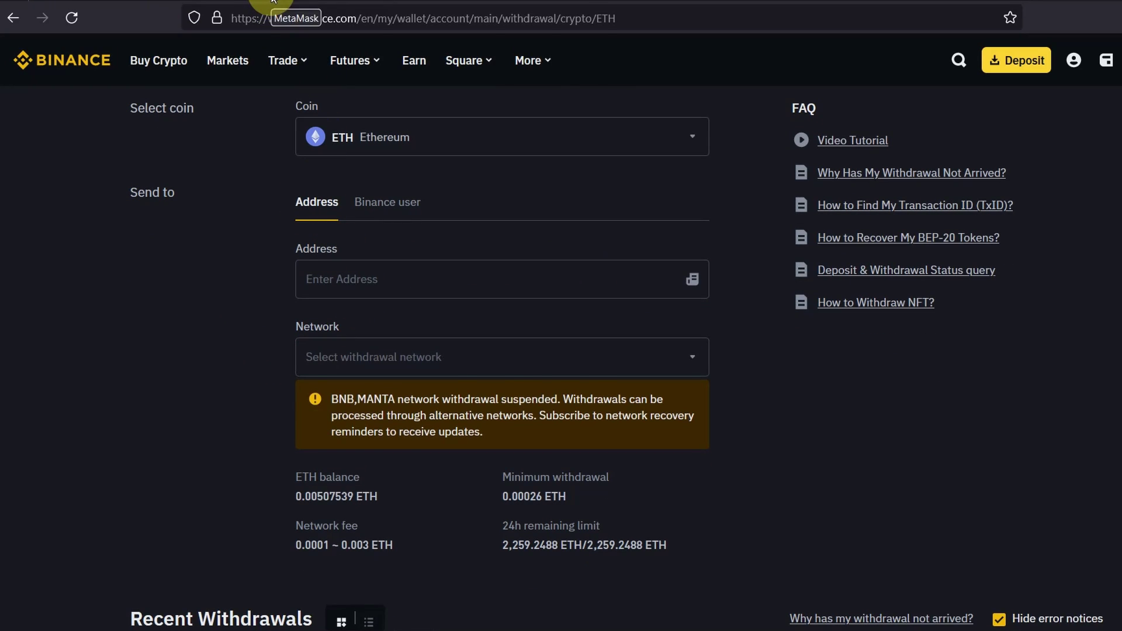
Step: Copy the Account 1 address from MetaMask and return to Binance's Address field
left_click(297, 14)
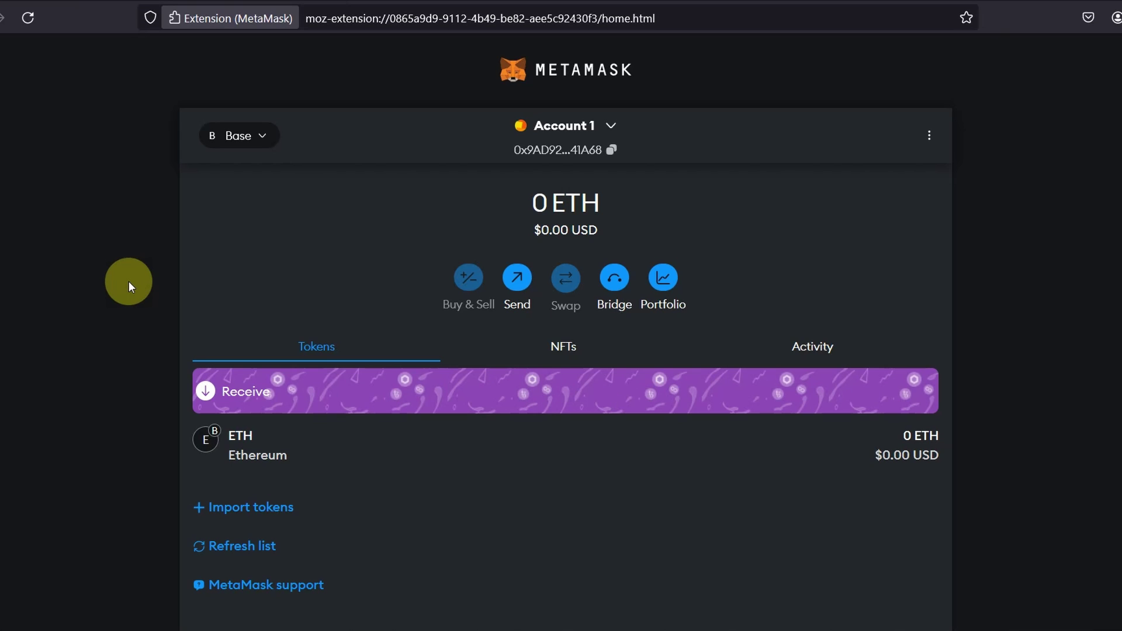
left_click(612, 150)
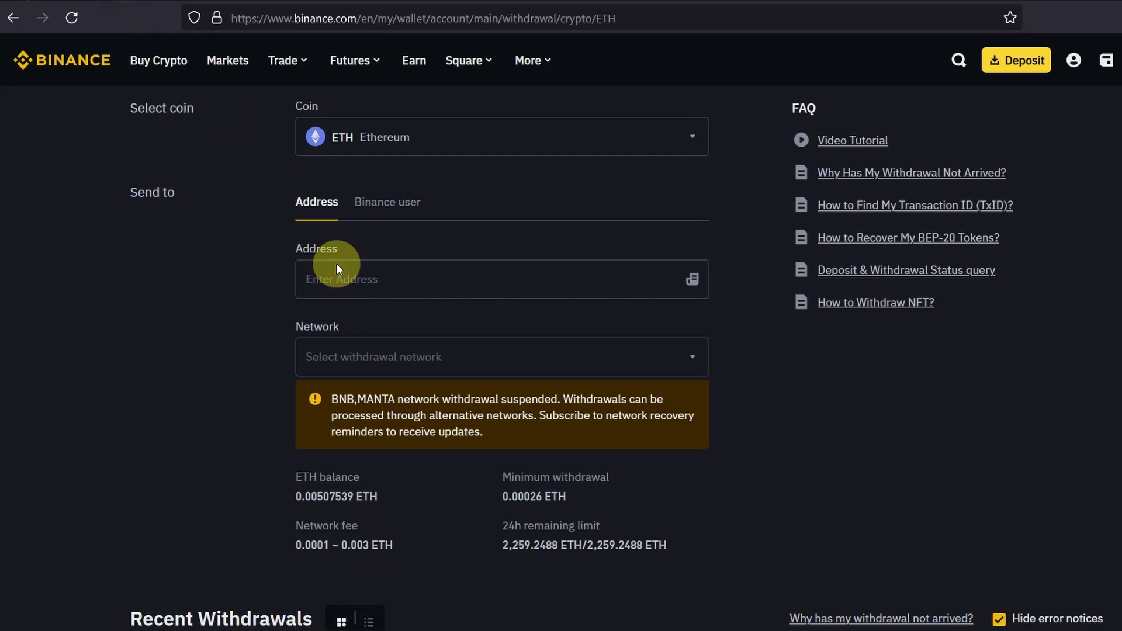
left_click(373, 287)
Step: Paste the MetaMask address and select BASE as the withdrawal network
right_click(360, 277)
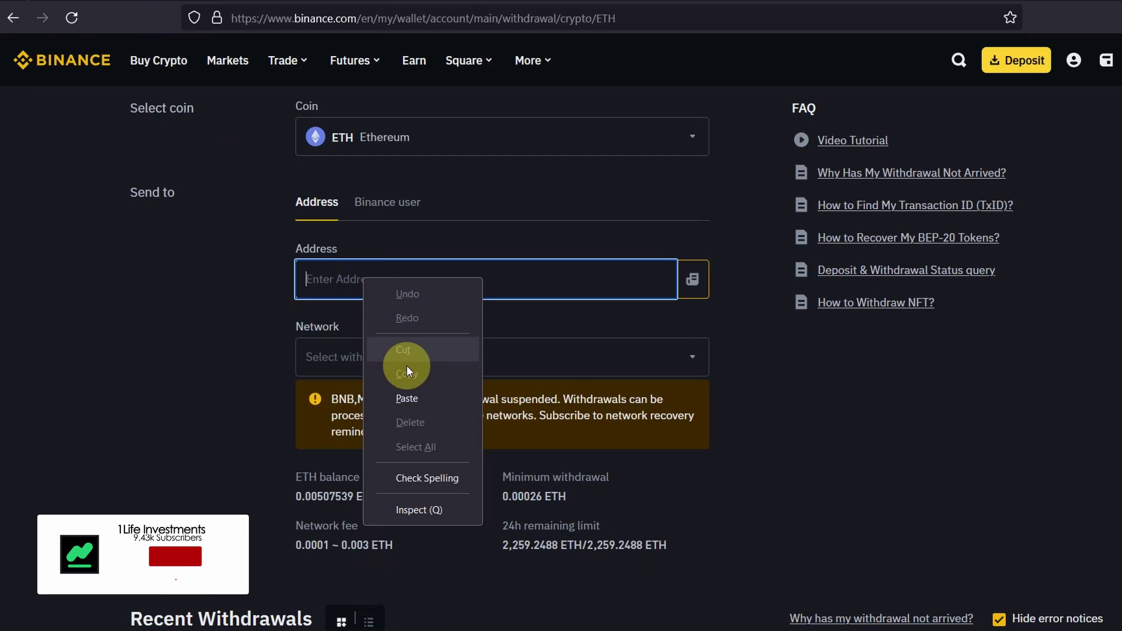
left_click(401, 373)
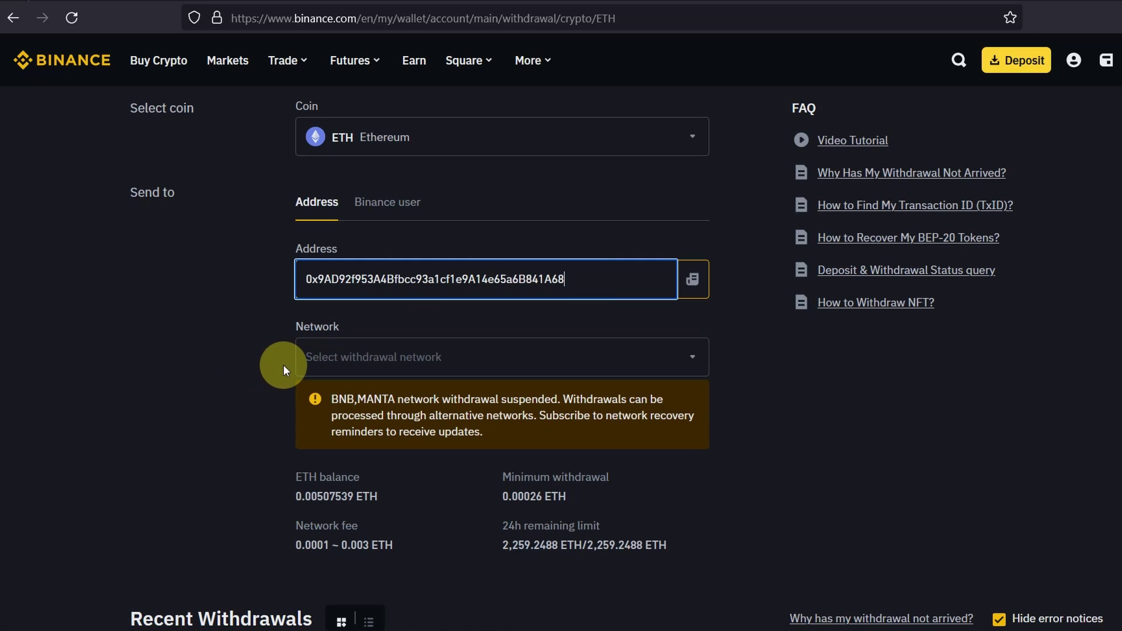
left_click(426, 358)
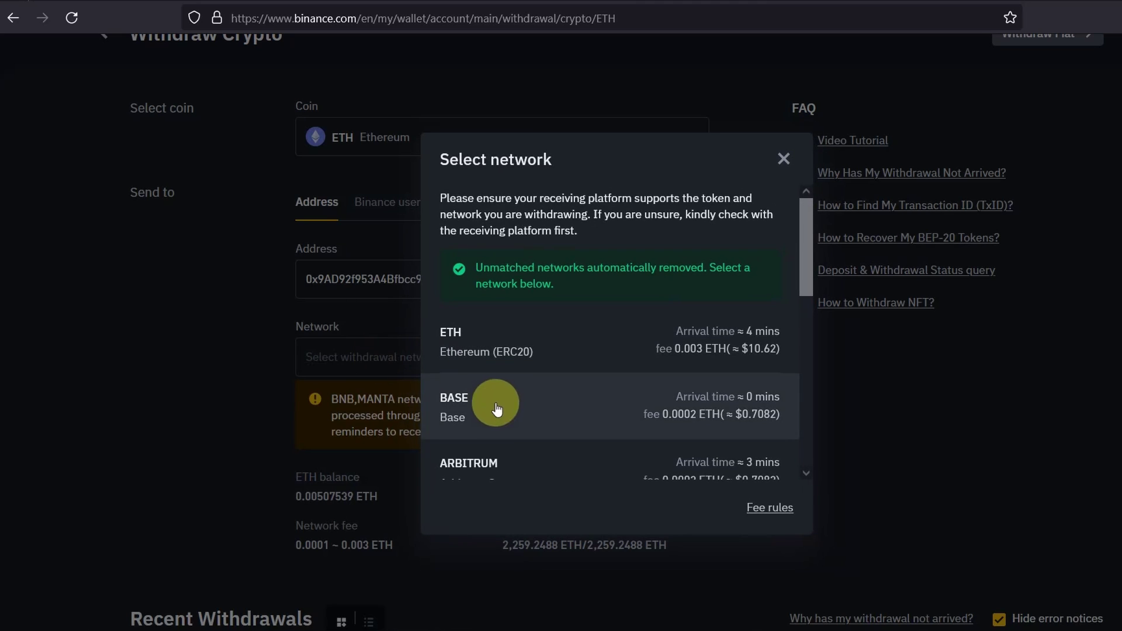
left_click(545, 419)
Step: Set the amount to the full 0.00507539 ETH and submit the withdrawal
left_click(645, 442)
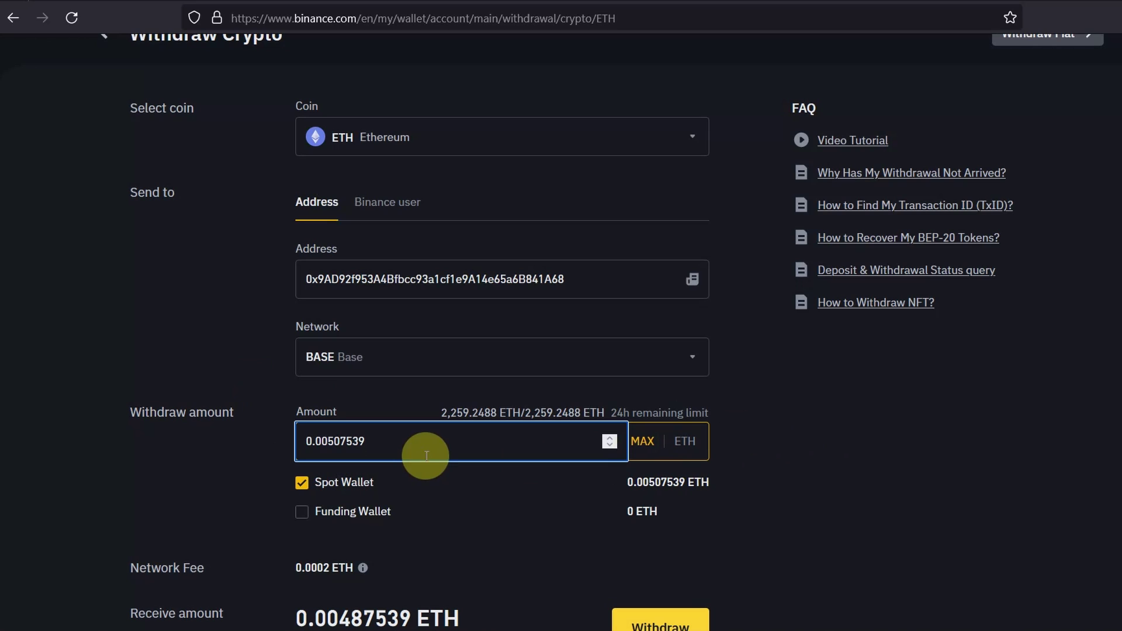
left_click(650, 615)
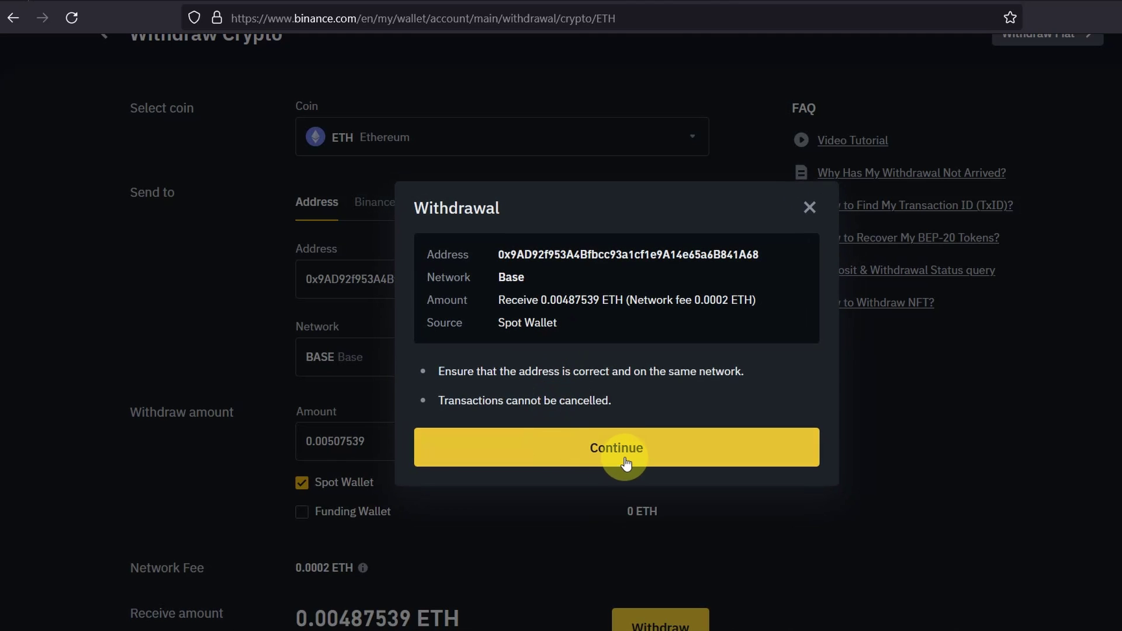
left_click(554, 447)
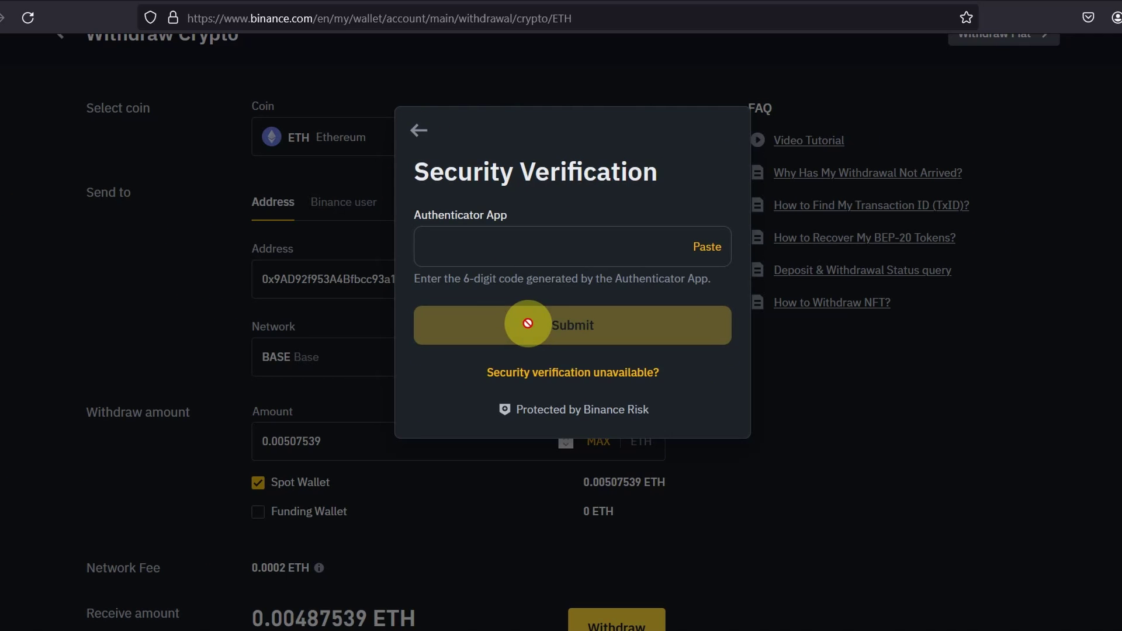
Step: Submit the email verification code and close the Withdrawal Request Submitted notice
left_click(529, 324)
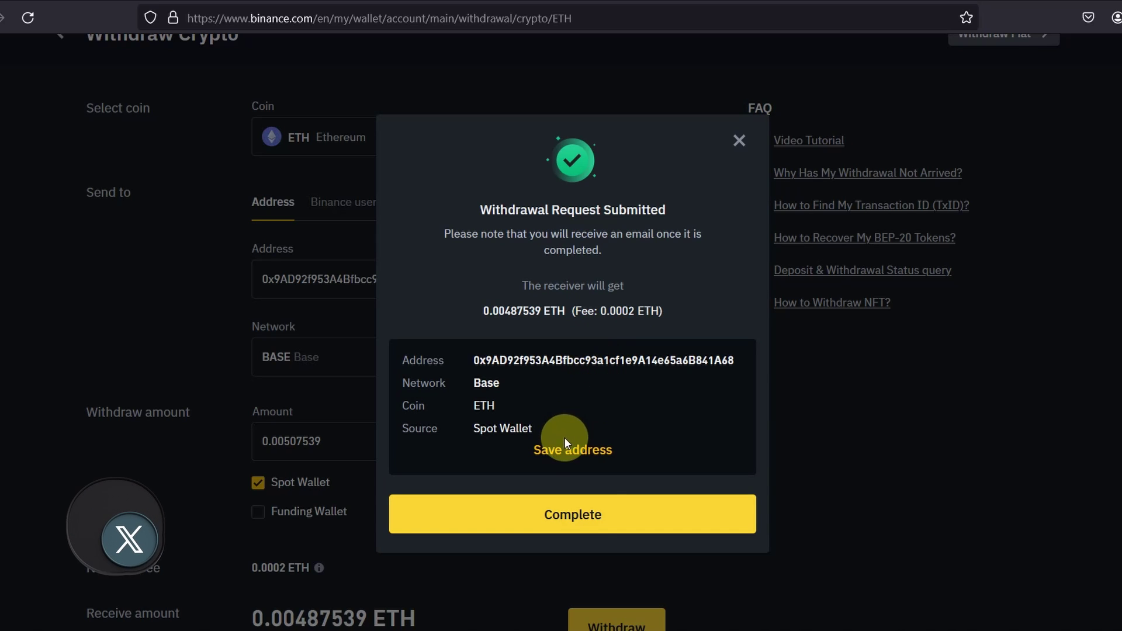
left_click(587, 524)
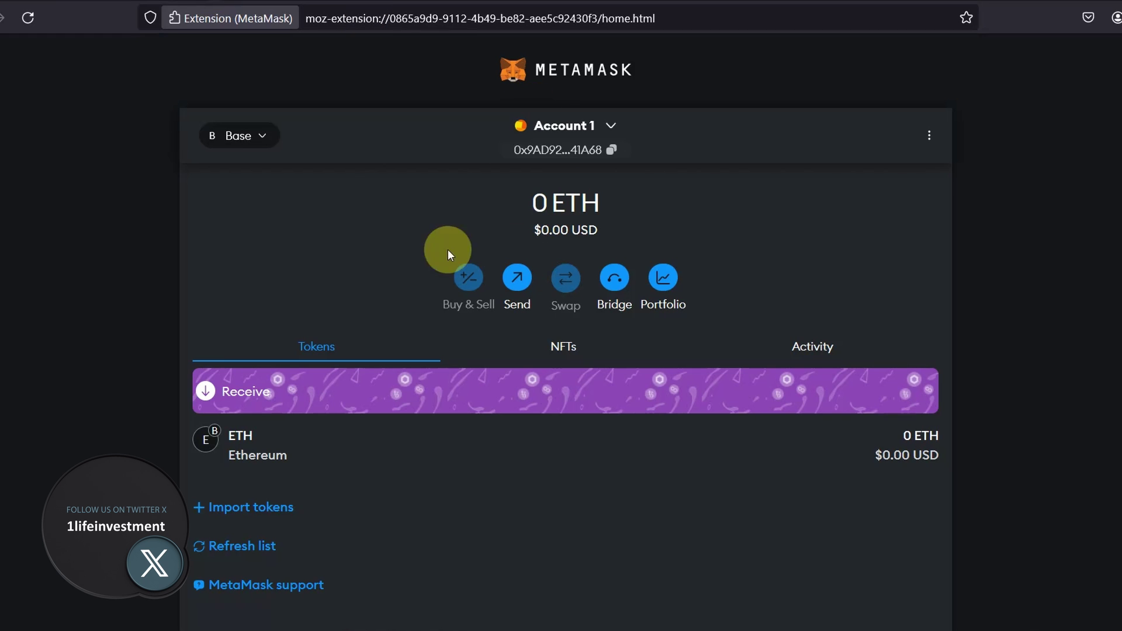
Step: Refresh MetaMask to confirm 0.0049 ETH ($17.27) arrived on Base
left_click(27, 18)
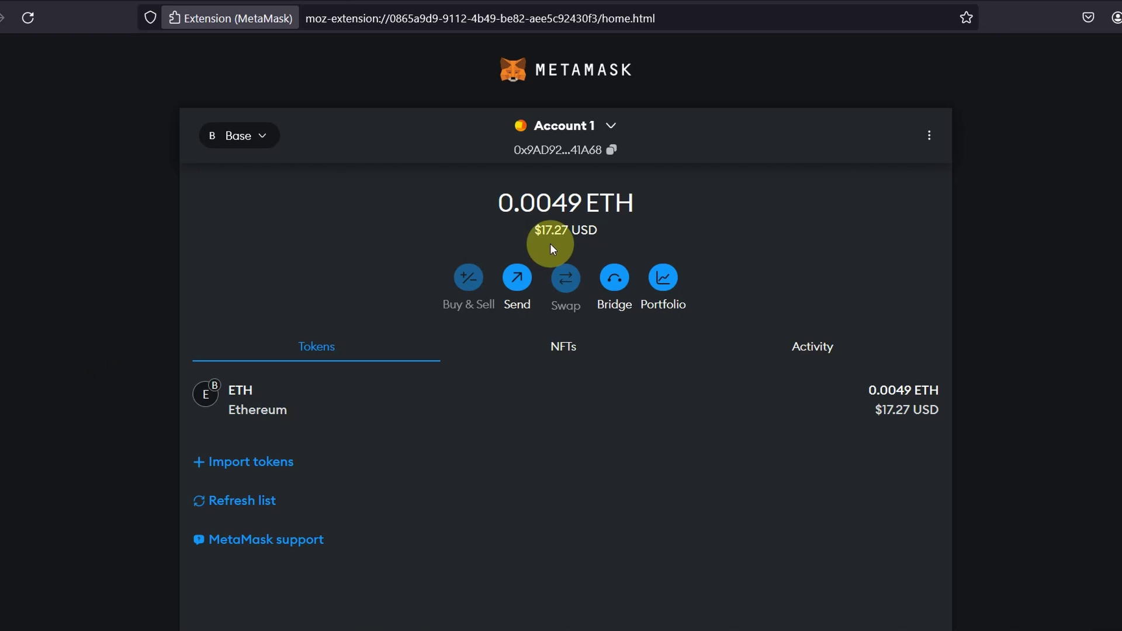
left_click(77, 27)
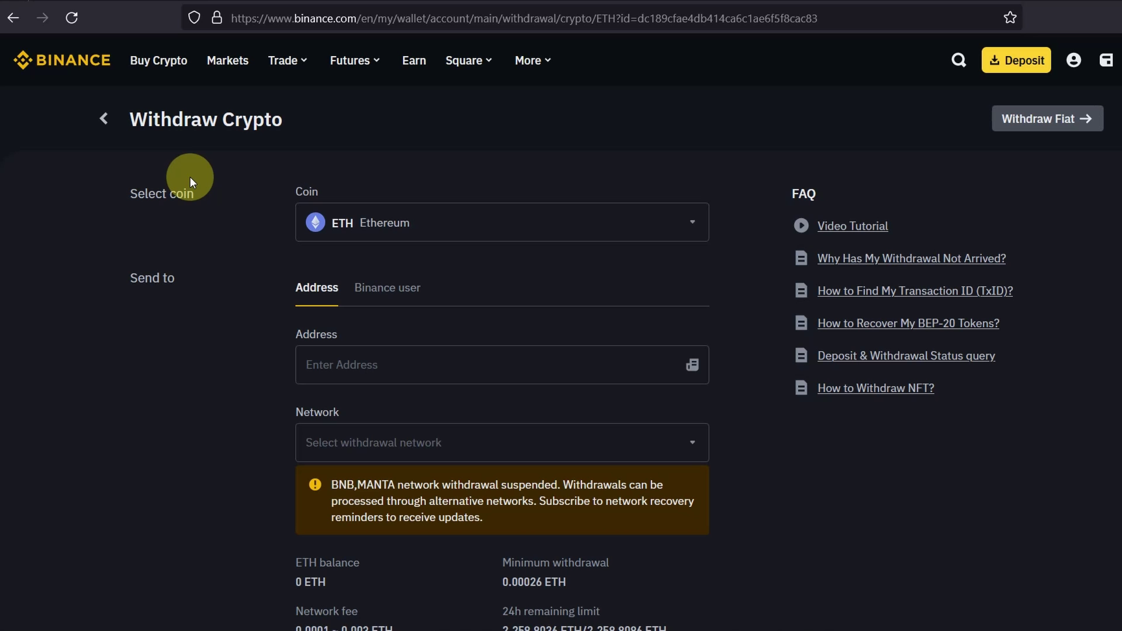
scroll(349, 384, "down", 2)
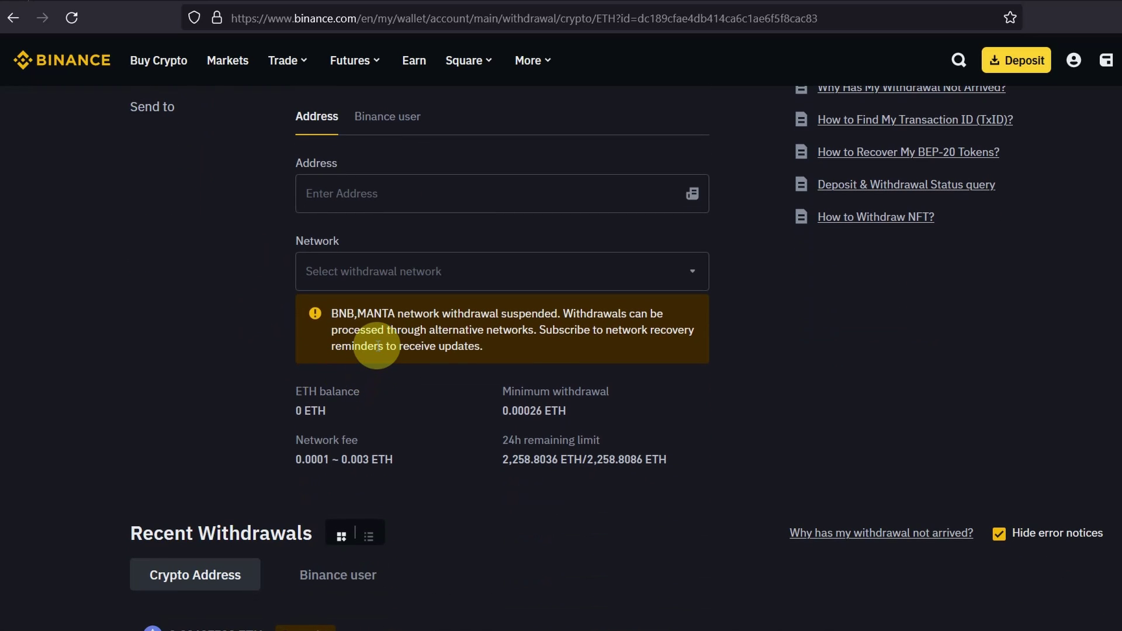